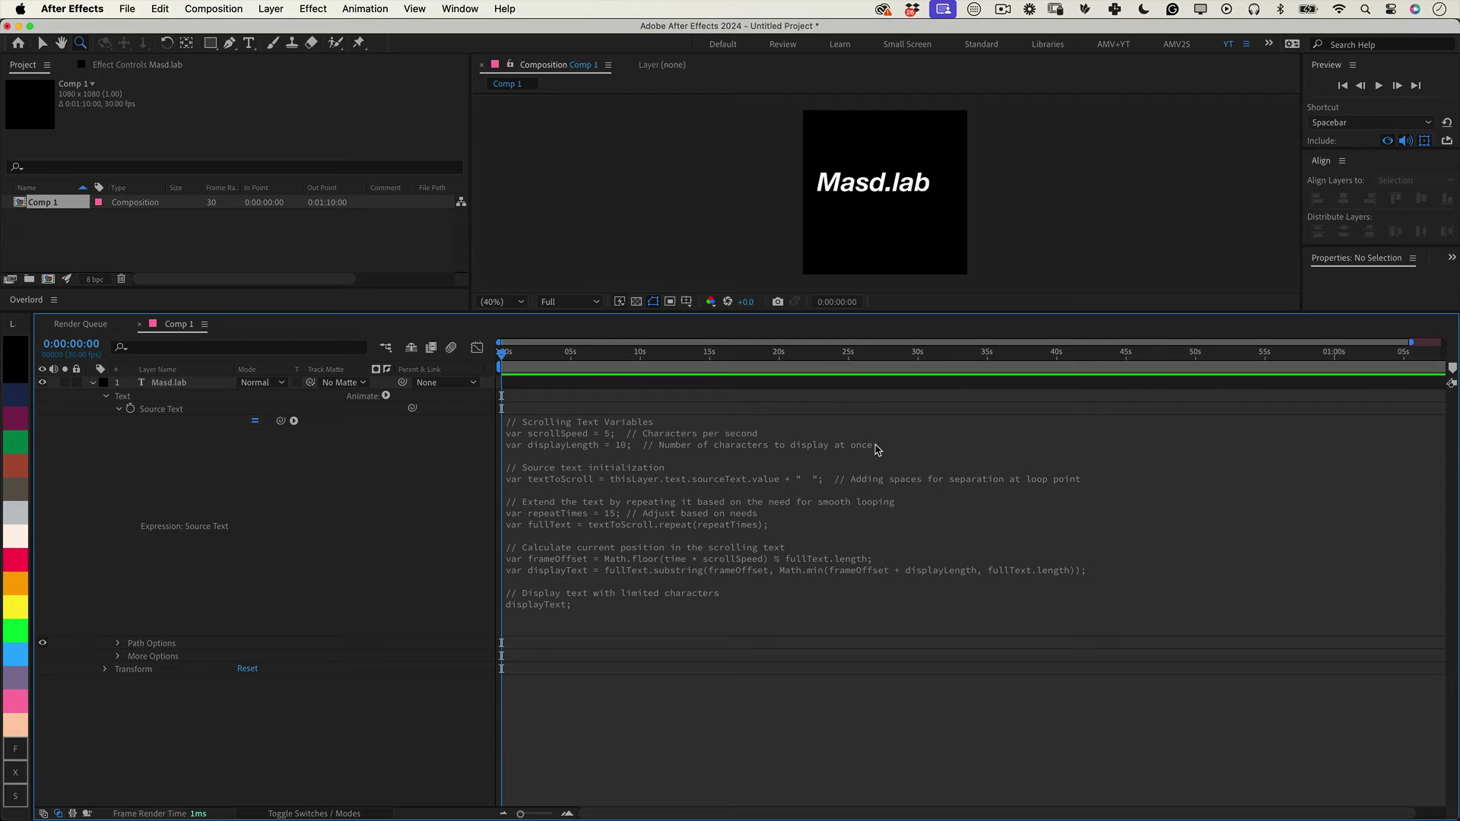
pyautogui.press('super+a')
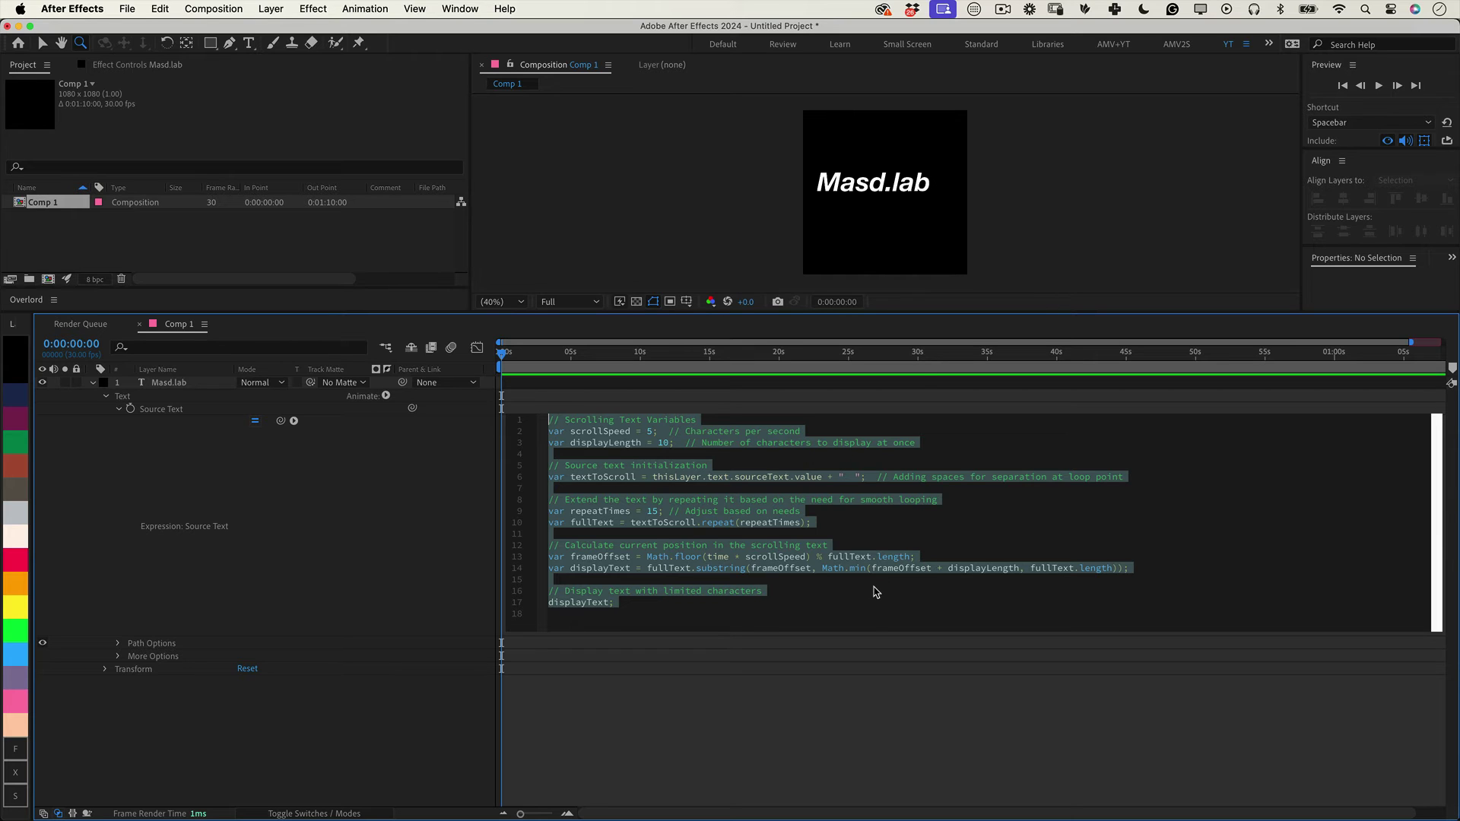
pyautogui.click(875, 592)
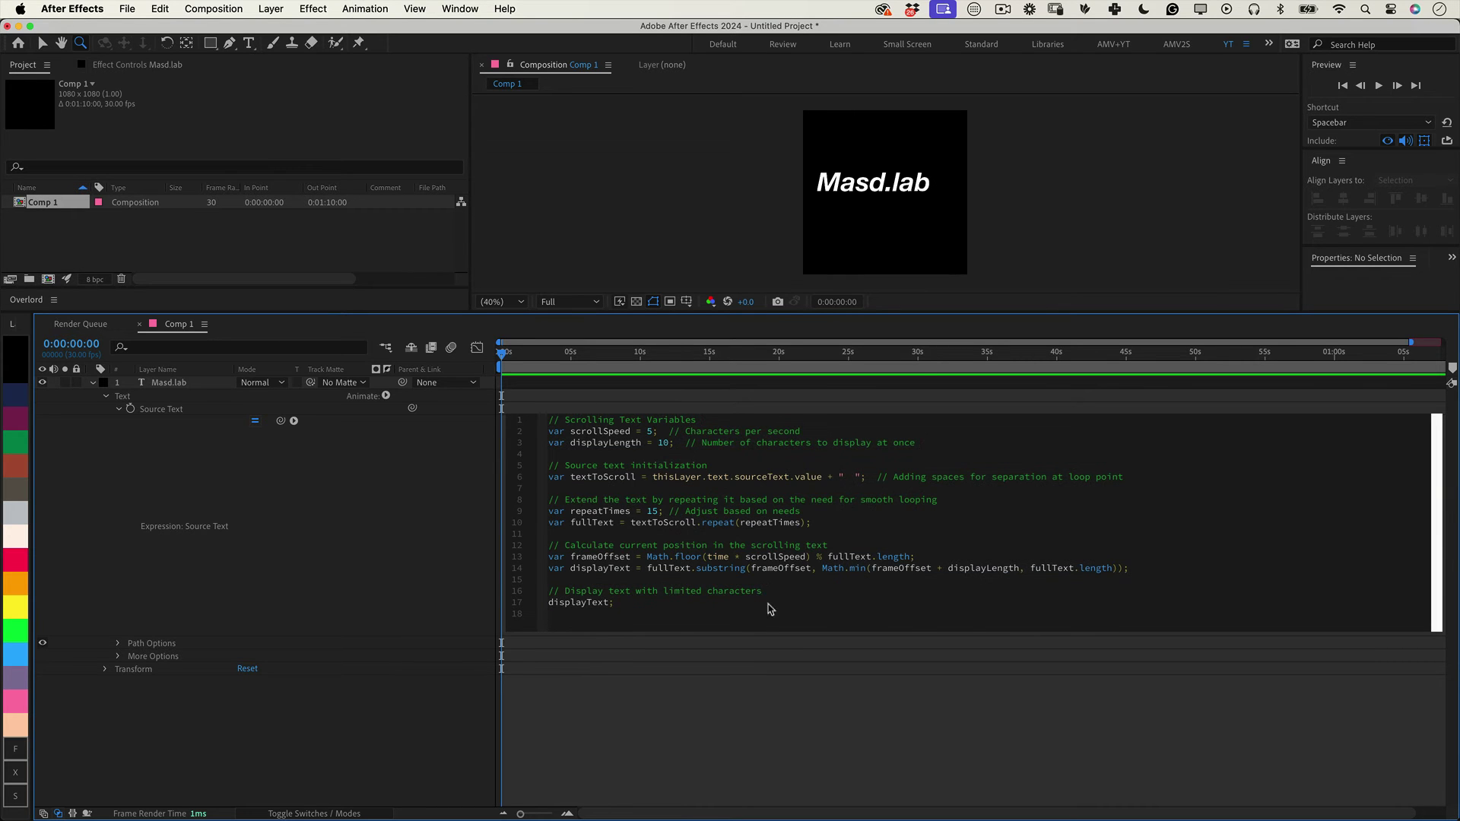
pyautogui.moveTo(737, 606); pyautogui.dragTo(531, 589)
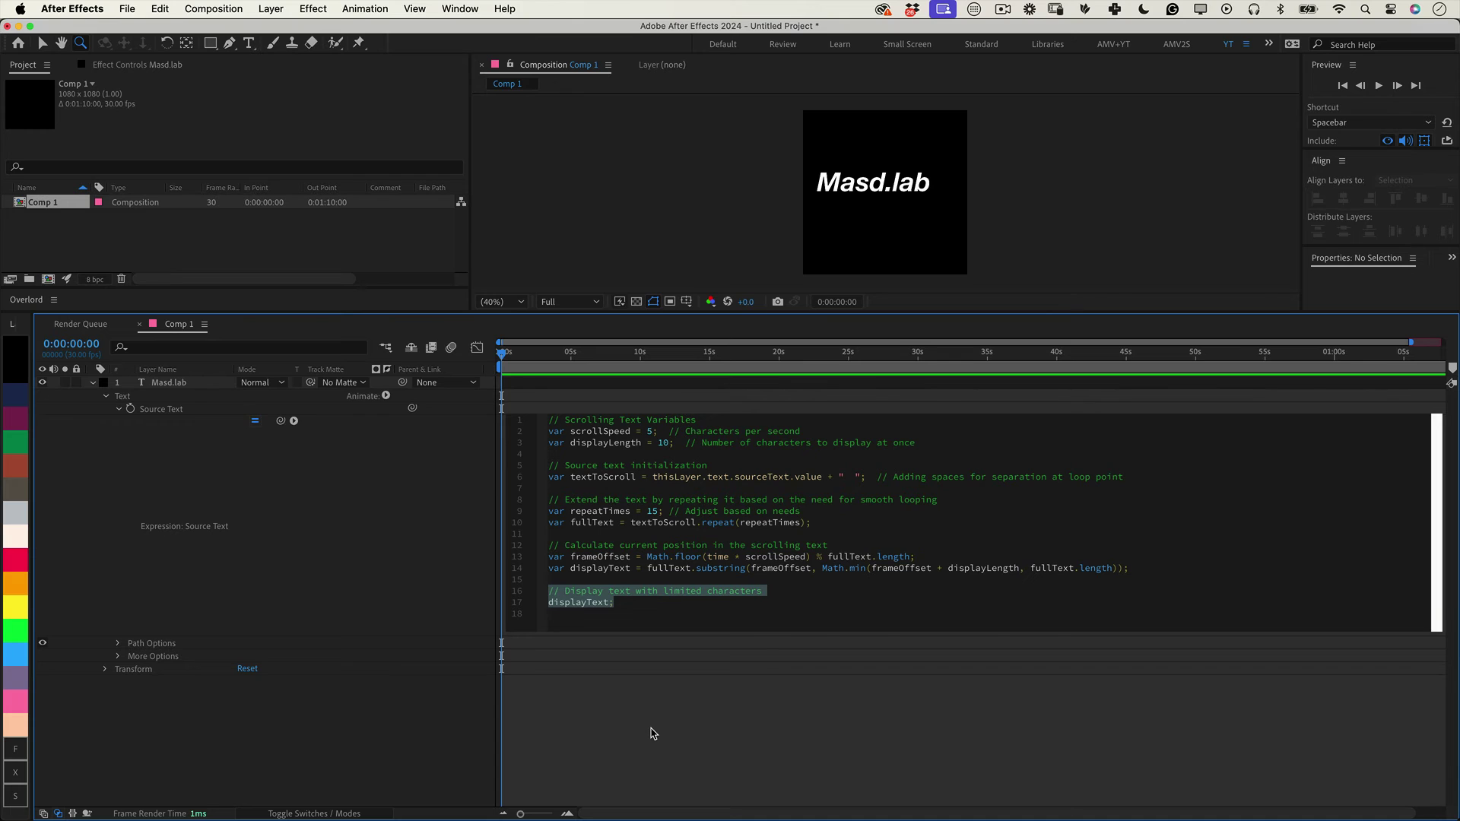
pyautogui.click(651, 733)
pyautogui.click(601, 614)
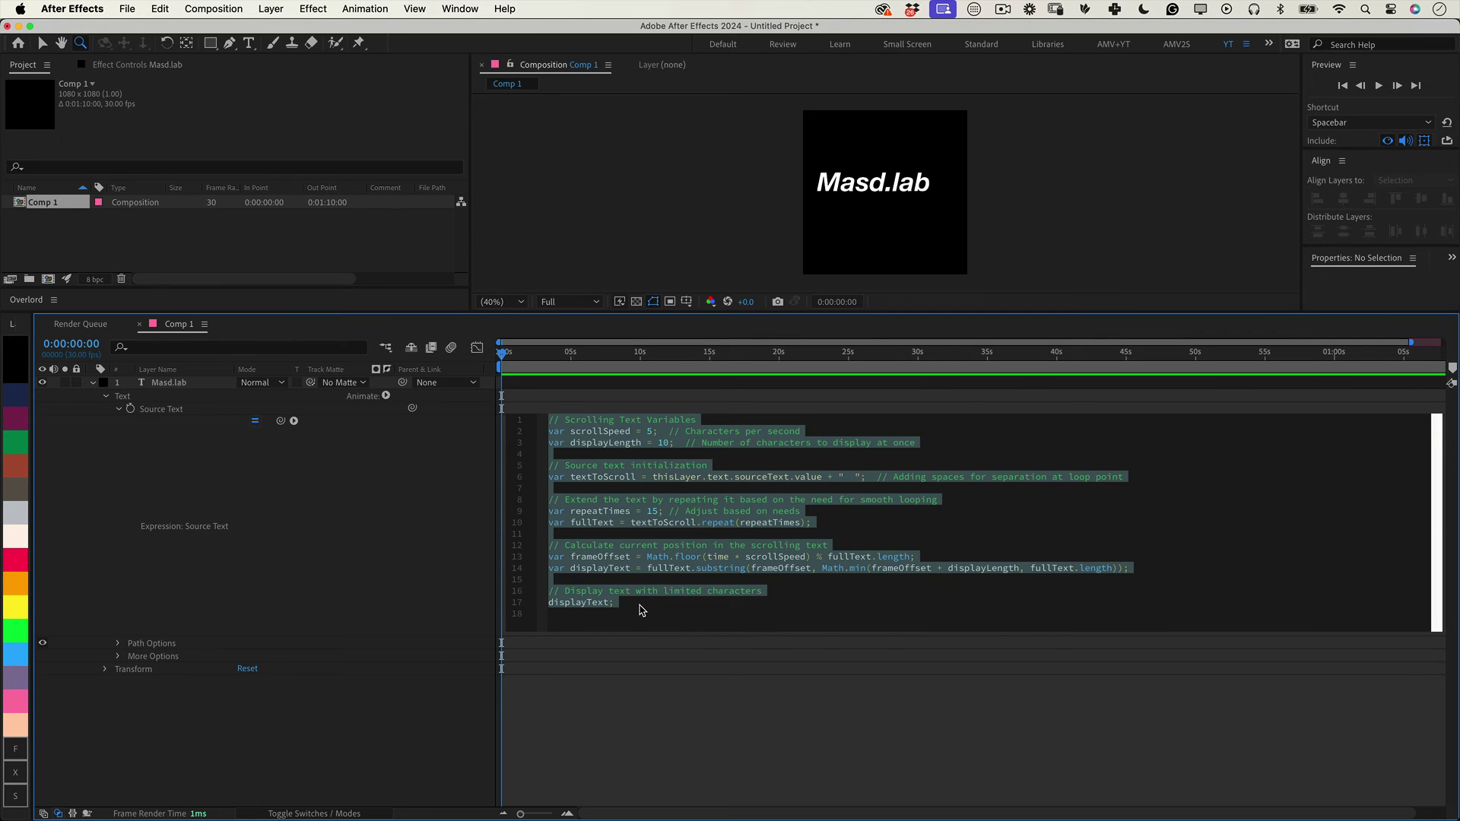
# Commit the scrolling Source Text expression and preview the Masd.lab ticker playing
pyautogui.click(638, 665)
pyautogui.press('space')
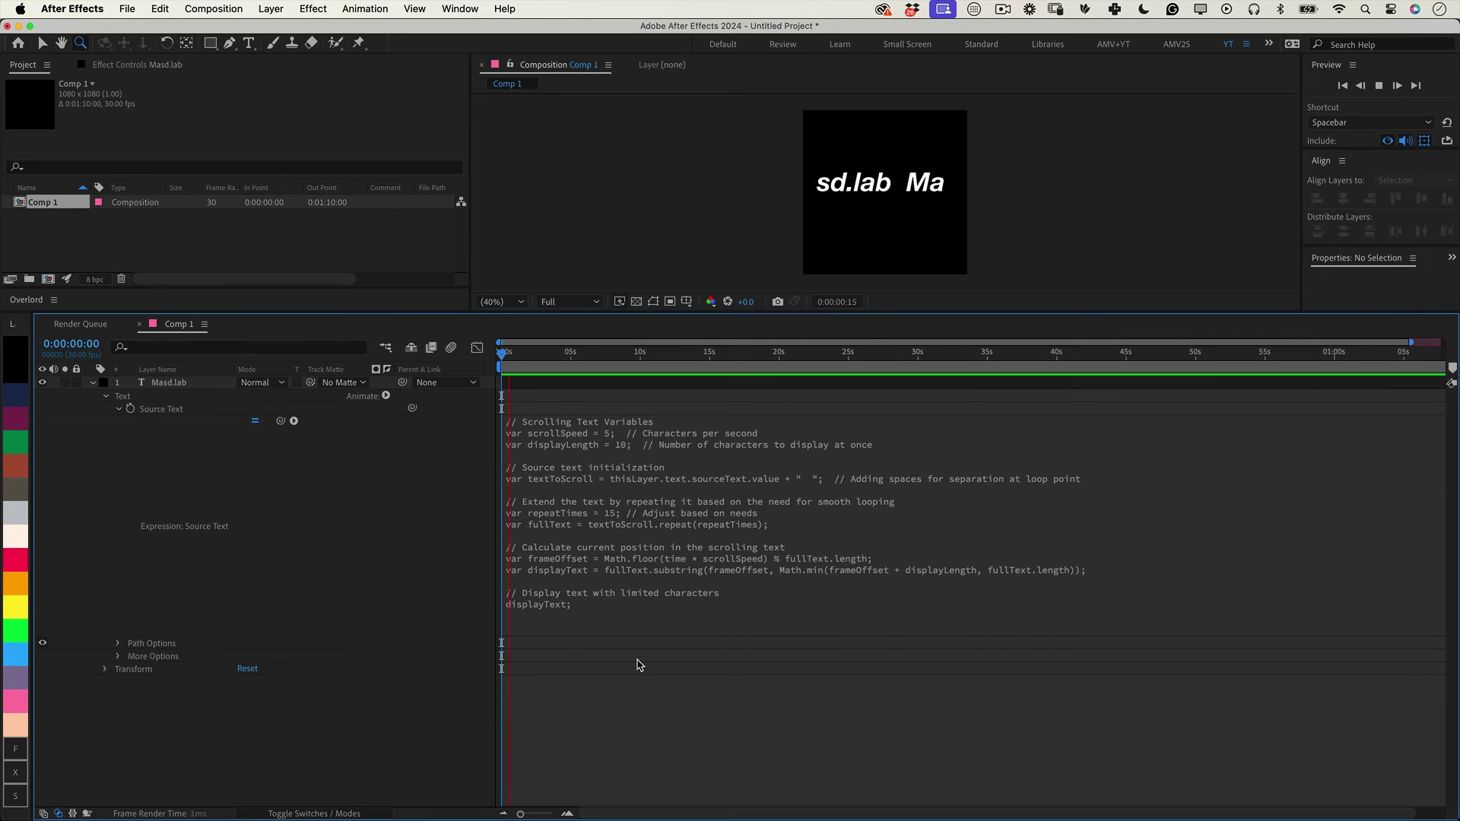